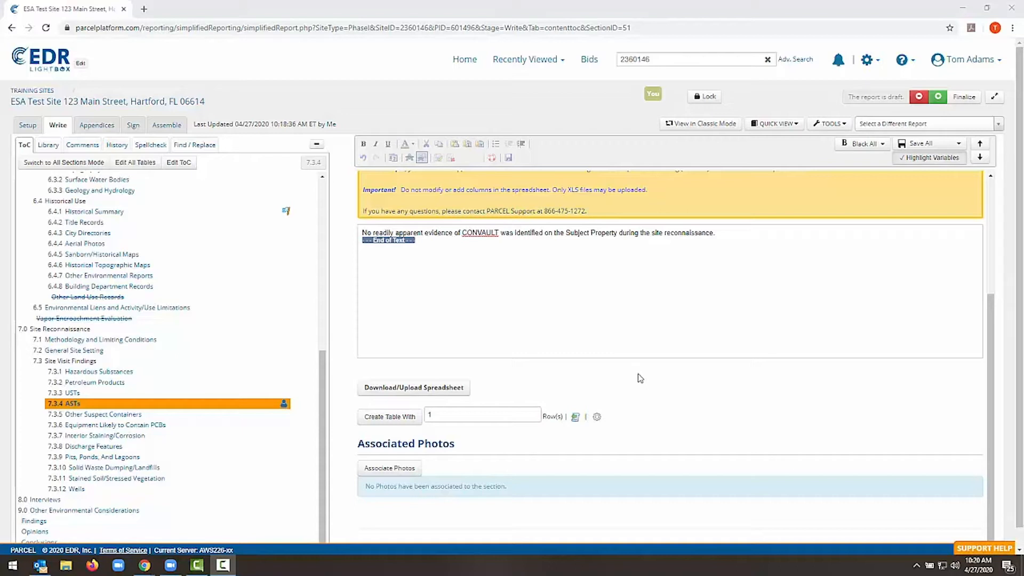
# Create a one-row table in the ASTs section with Hazardous Substance as the contents, and save it
pyautogui.click(388, 422)
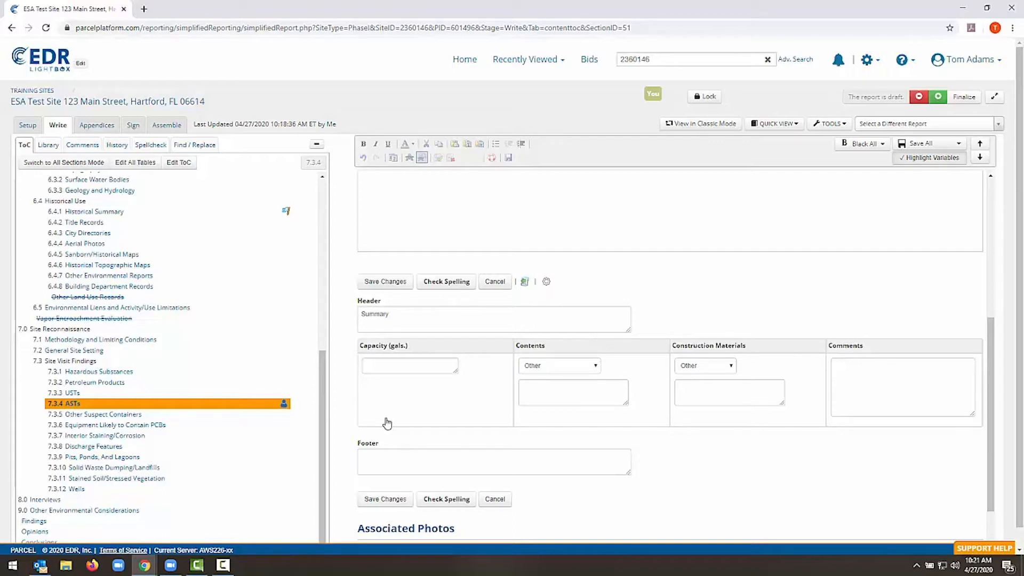
pyautogui.click(374, 368)
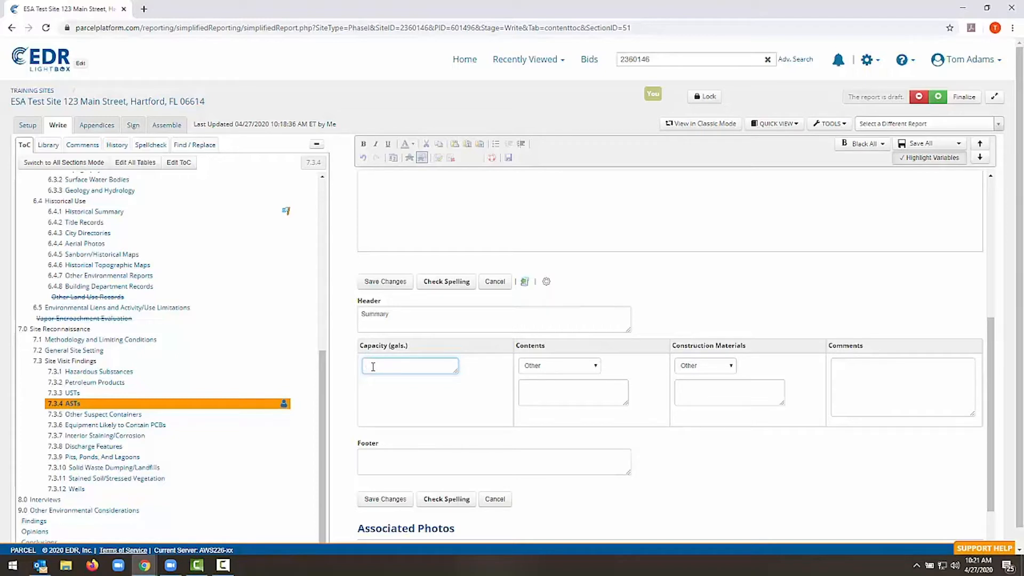
pyautogui.click(560, 366)
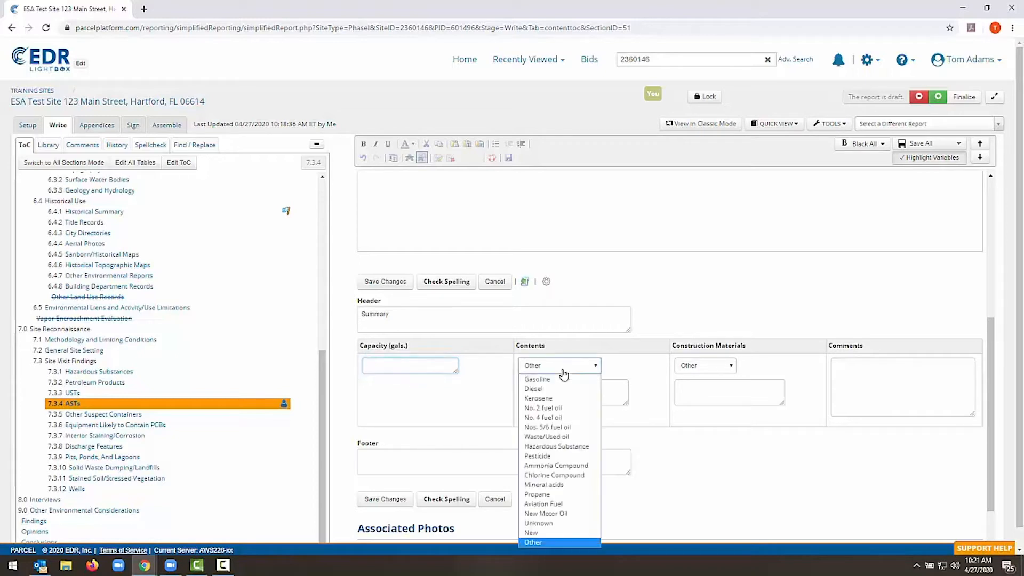
pyautogui.click(550, 447)
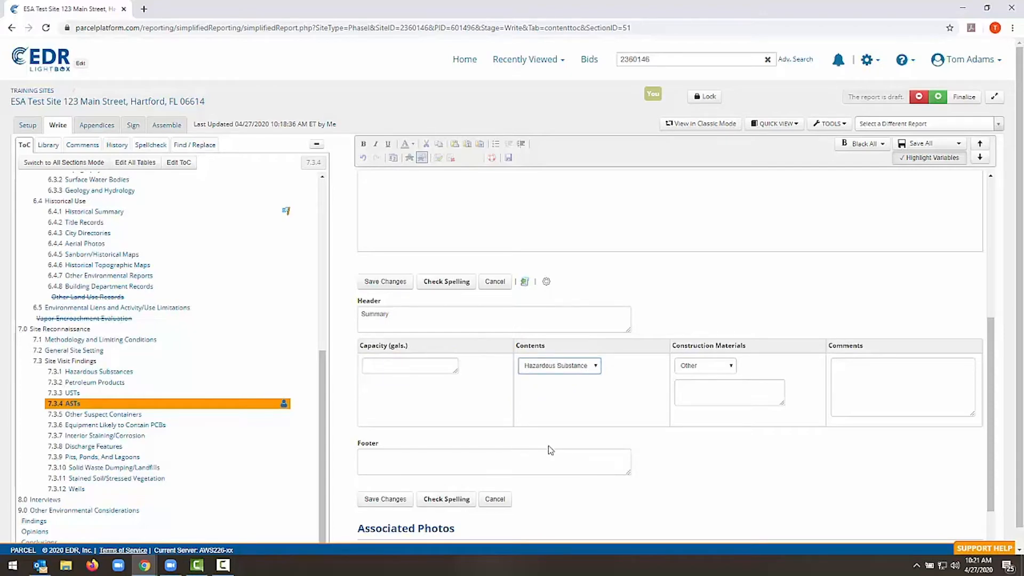
pyautogui.click(385, 499)
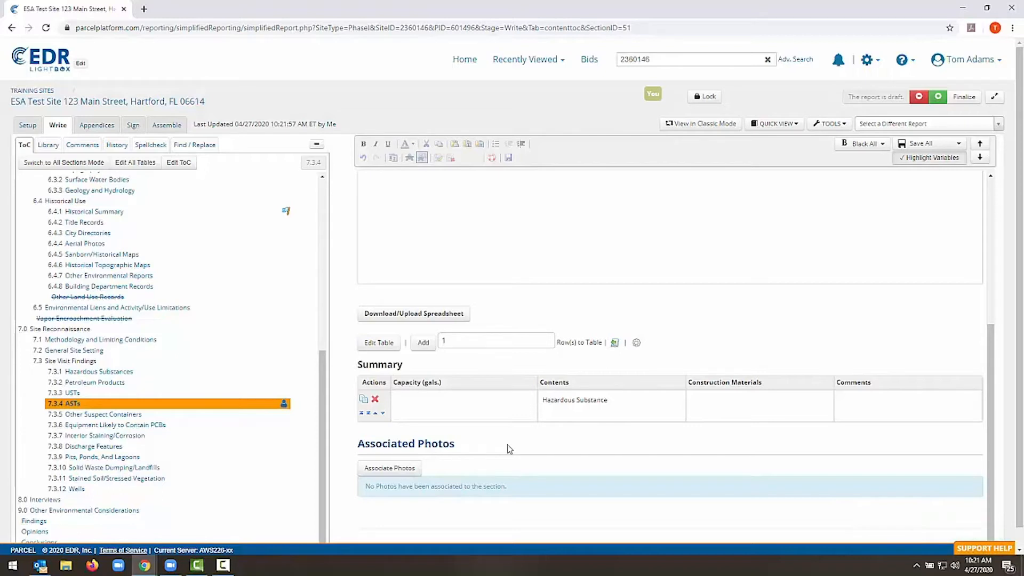
# Open the settings of the ASTs Summary table in an enlarged window and review its header, column label and footer fields
pyautogui.click(637, 343)
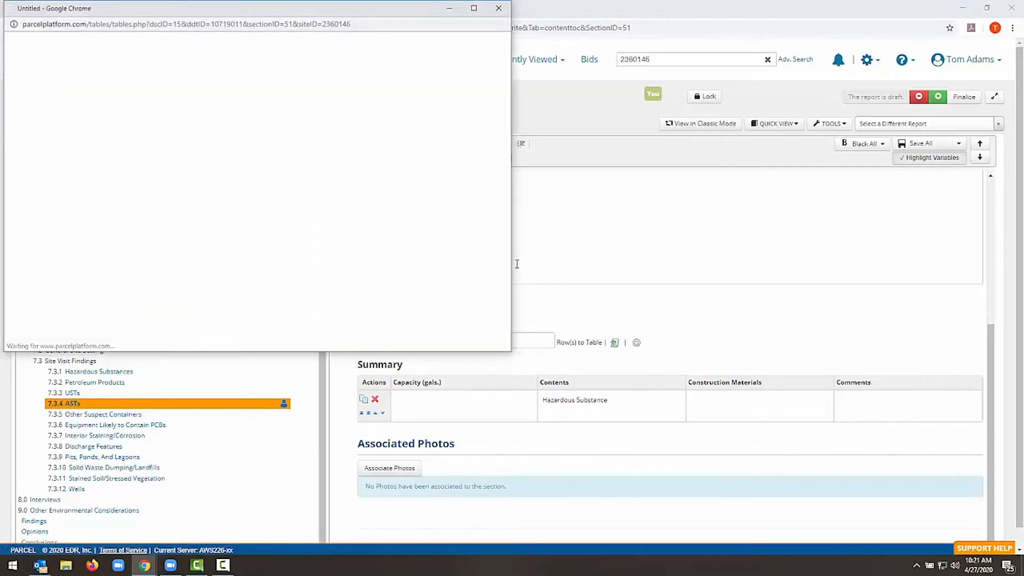
pyautogui.moveTo(515, 263); pyautogui.dragTo(936, 500)
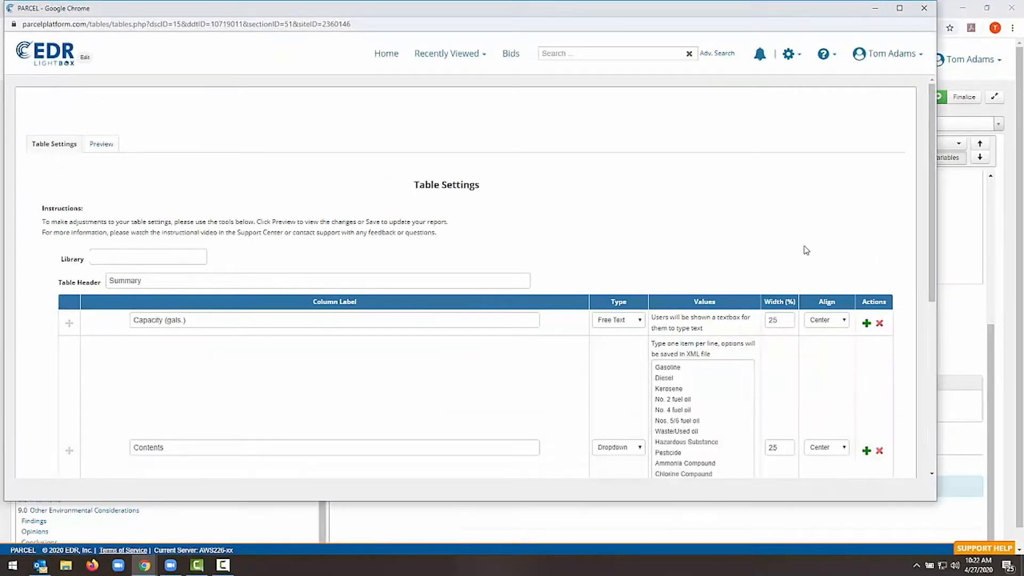
pyautogui.scroll(-1, 812, 258)
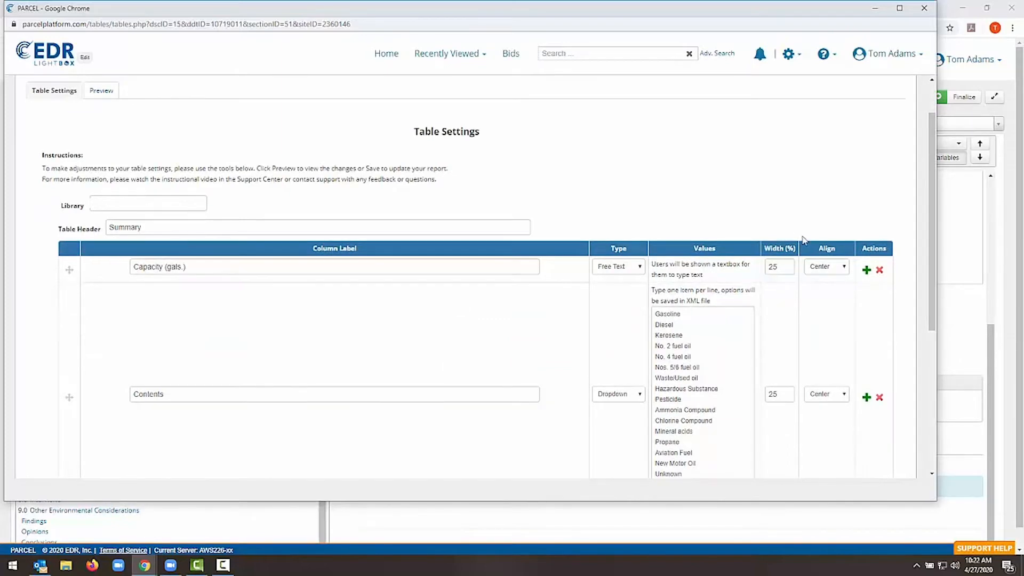
pyautogui.moveTo(113, 229); pyautogui.dragTo(149, 229)
pyautogui.scroll(-4, 152, 235)
pyautogui.scroll(-1, 155, 237)
pyautogui.click(147, 416)
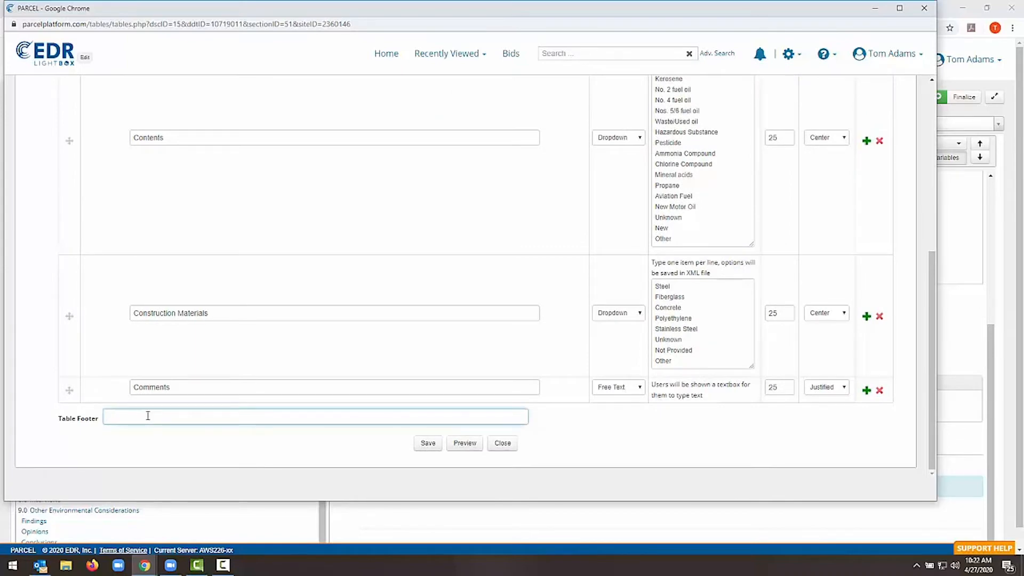
pyautogui.scroll(5, 148, 415)
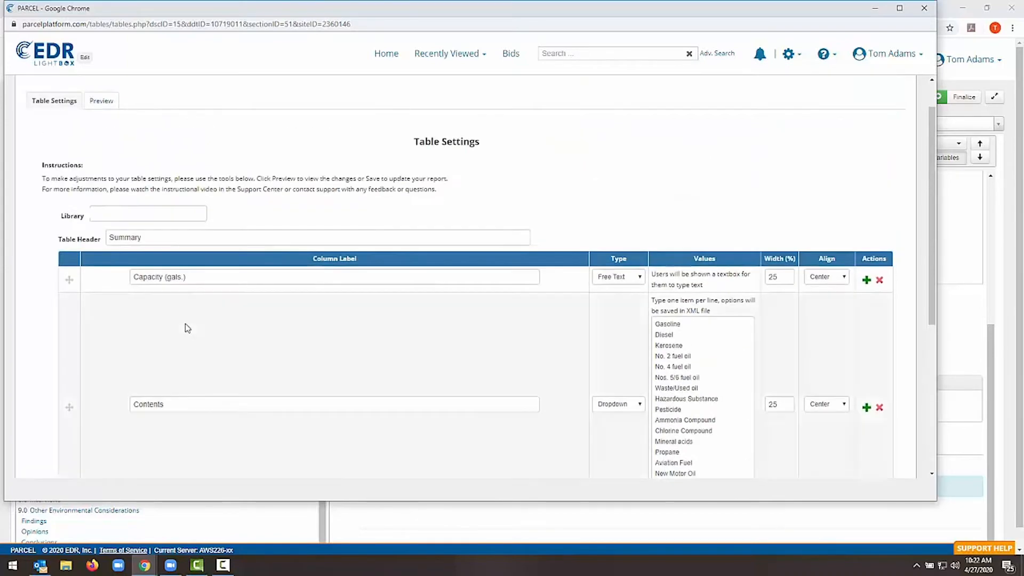
pyautogui.moveTo(190, 277); pyautogui.dragTo(143, 278)
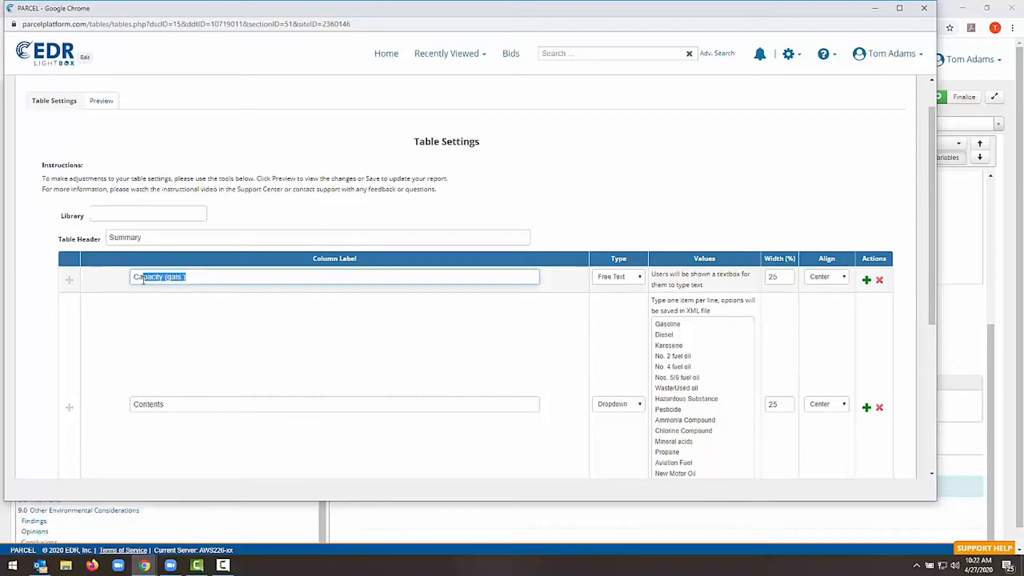
pyautogui.click(188, 276)
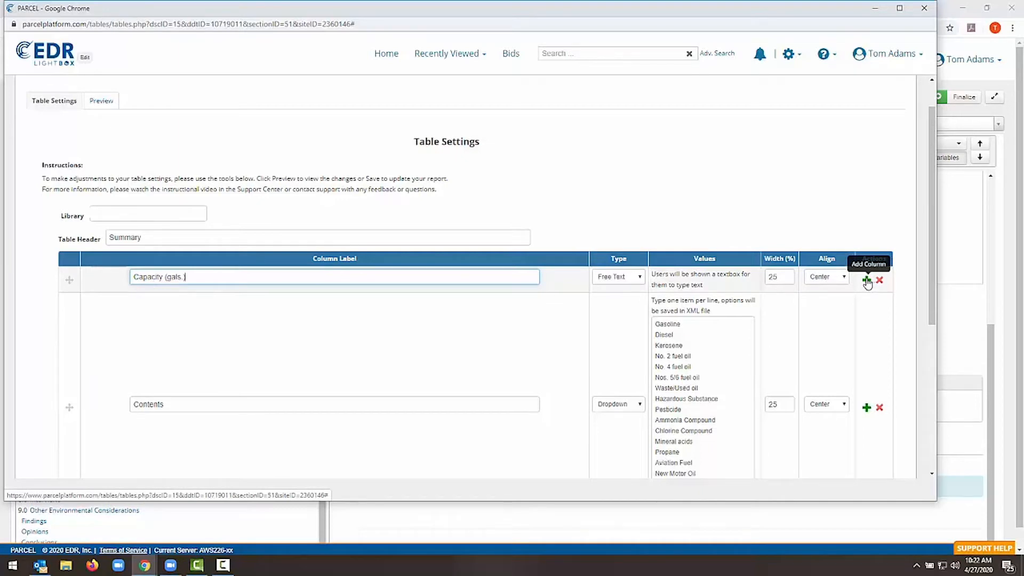
# Add a column labelled "new" after Capacity (gals.) with a width of 10%
pyautogui.click(867, 281)
pyautogui.click(337, 303)
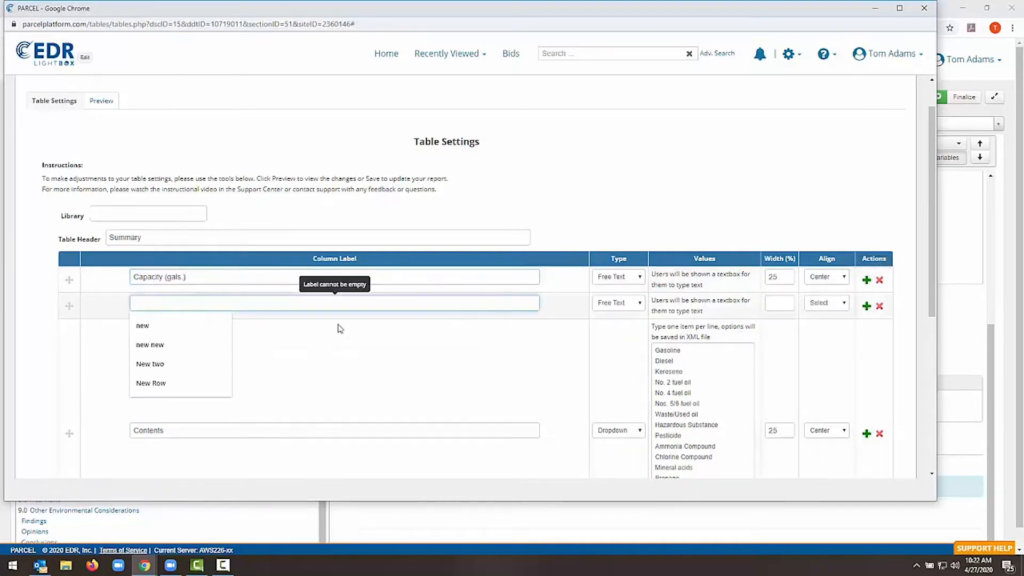
pyautogui.click(169, 326)
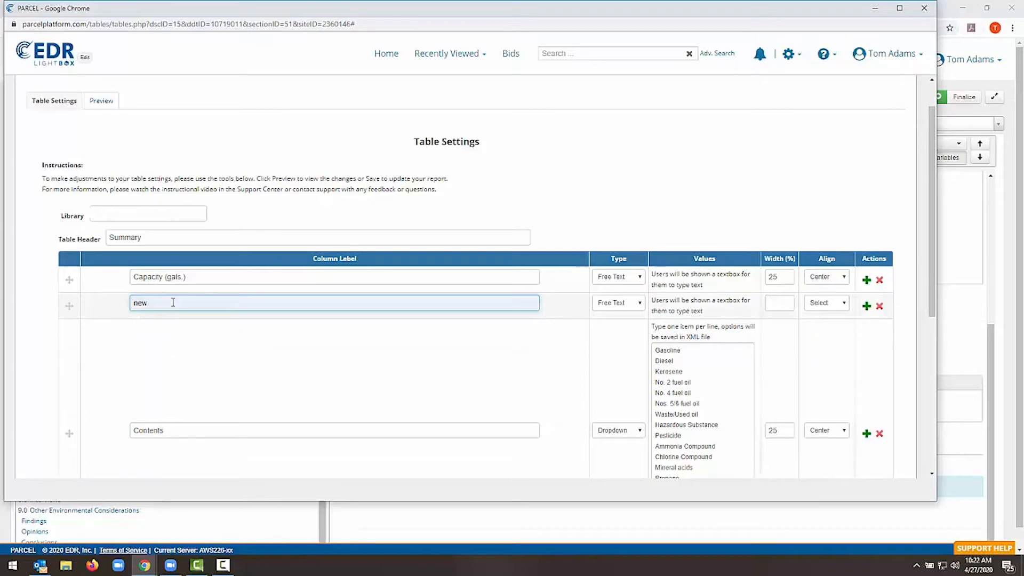
pyautogui.click(775, 304)
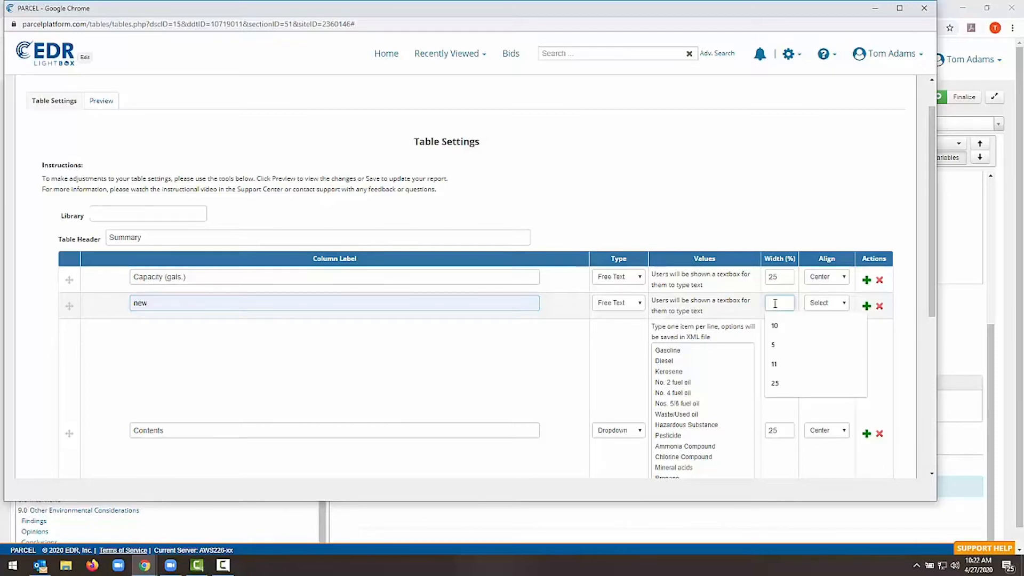
pyautogui.click(779, 326)
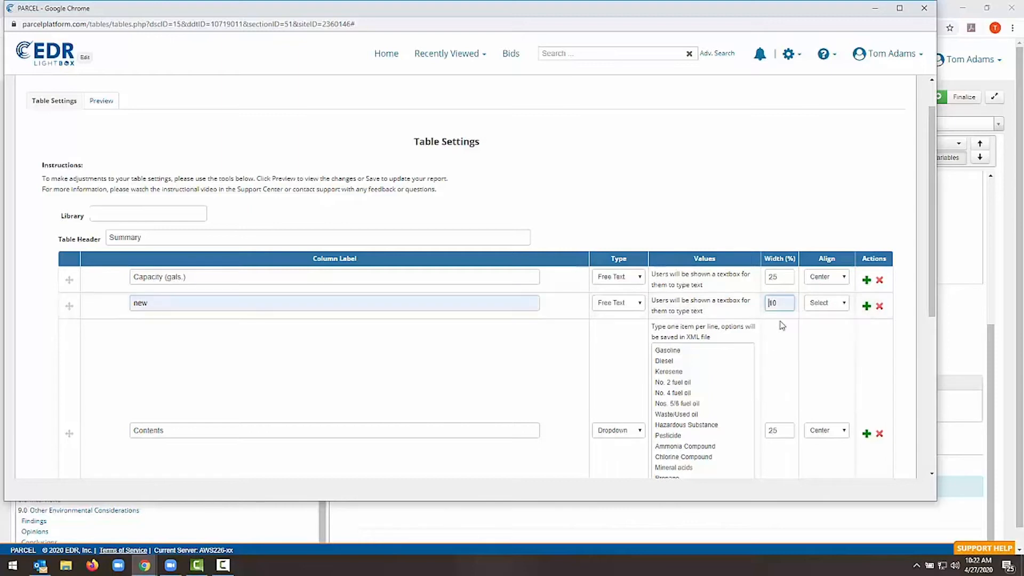
# Set the widths of the Capacity (gals.) and Contents columns to 20% each
pyautogui.click(780, 276)
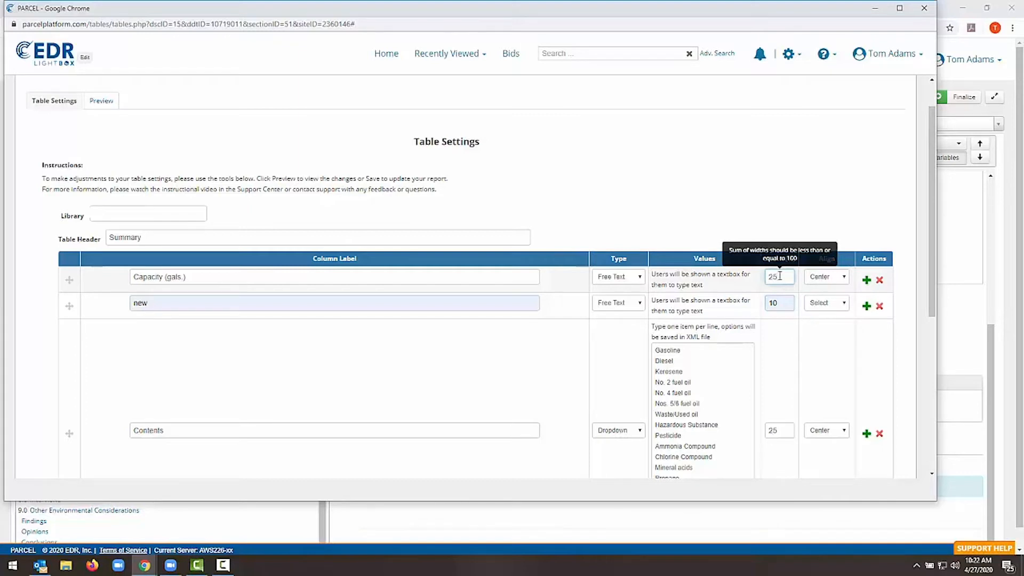
pyautogui.write('0')
pyautogui.click(773, 432)
pyautogui.press('BackSpace')
pyautogui.write('0')
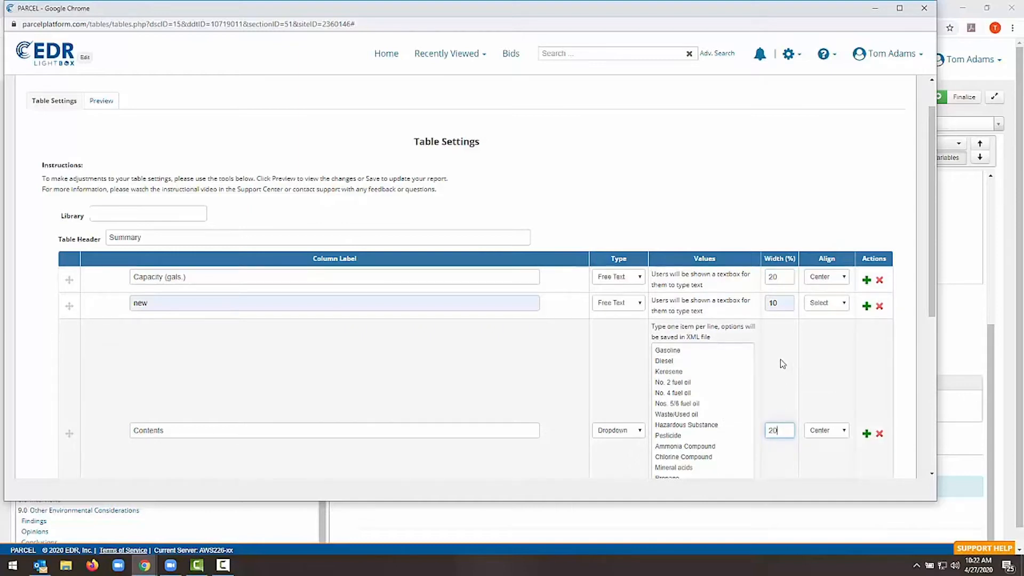
pyautogui.click(837, 310)
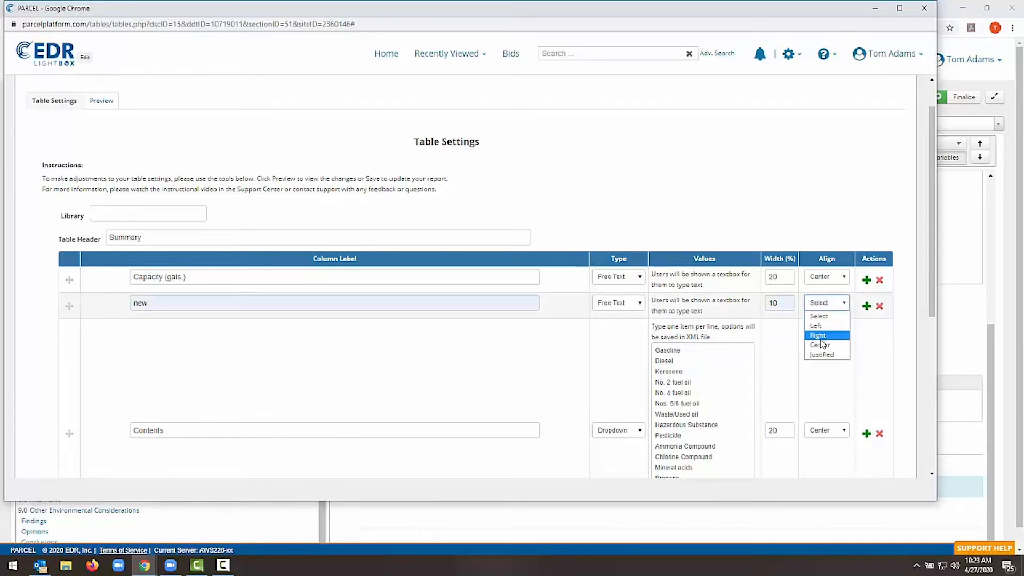
pyautogui.click(781, 337)
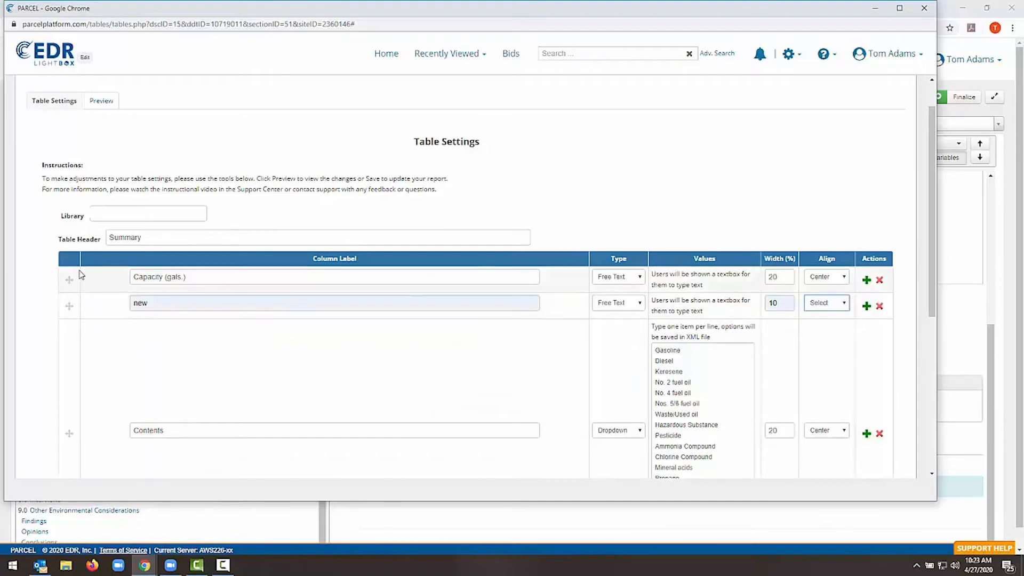
pyautogui.moveTo(66, 285); pyautogui.dragTo(66, 303)
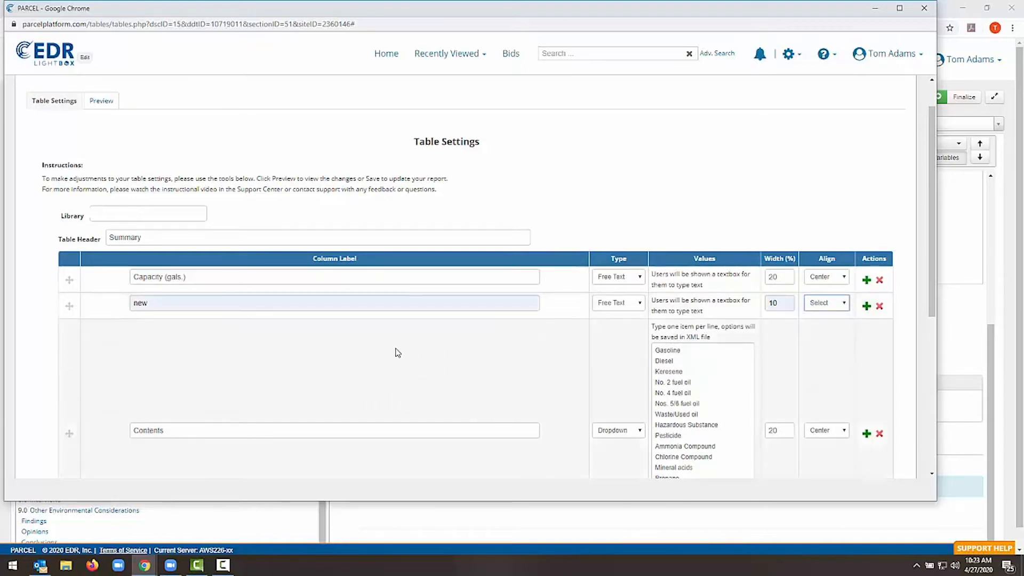
# Save the table settings and return to the report's ASTs section
pyautogui.scroll(-5, 373, 384)
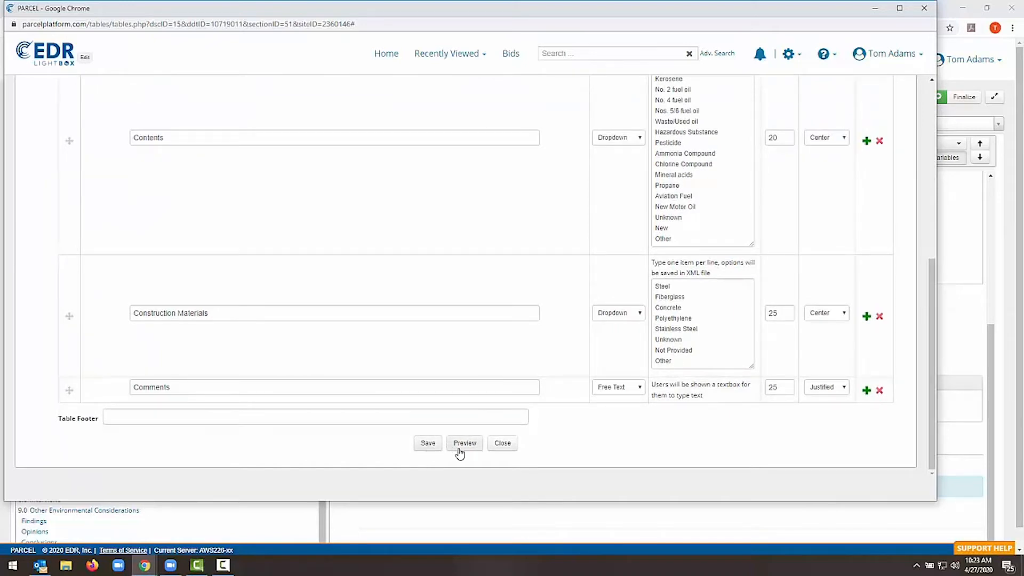
pyautogui.click(428, 443)
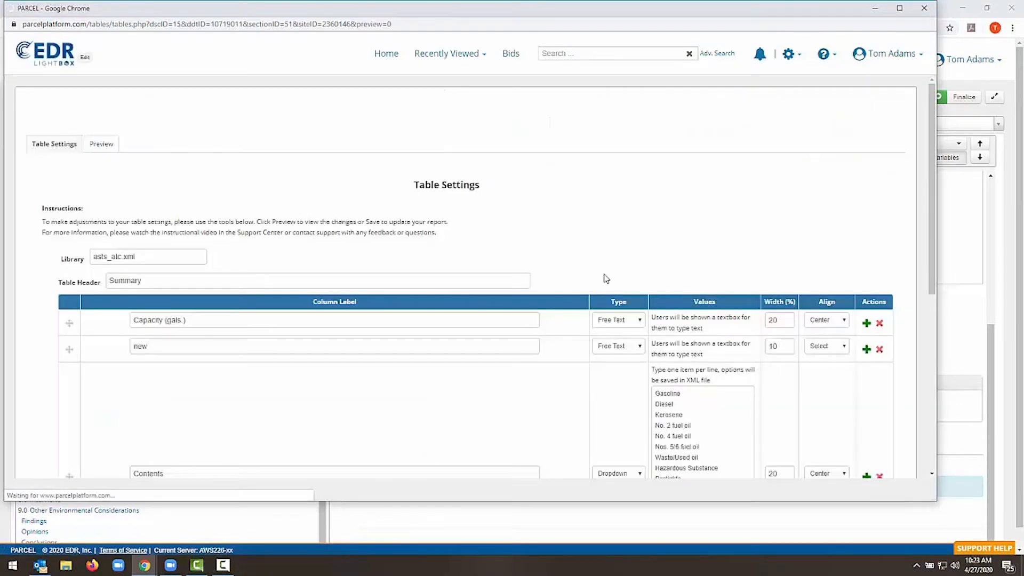
pyautogui.click(875, 7)
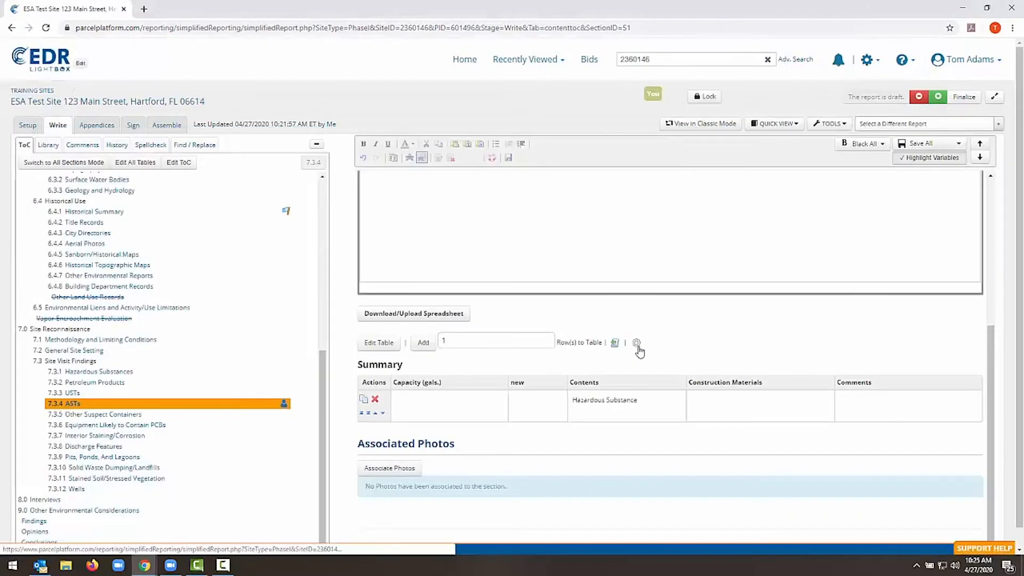
# Reopen the table settings and make the Capacity (gals.) column a Dropdown with the options one, two and three on separate lines
pyautogui.click(637, 344)
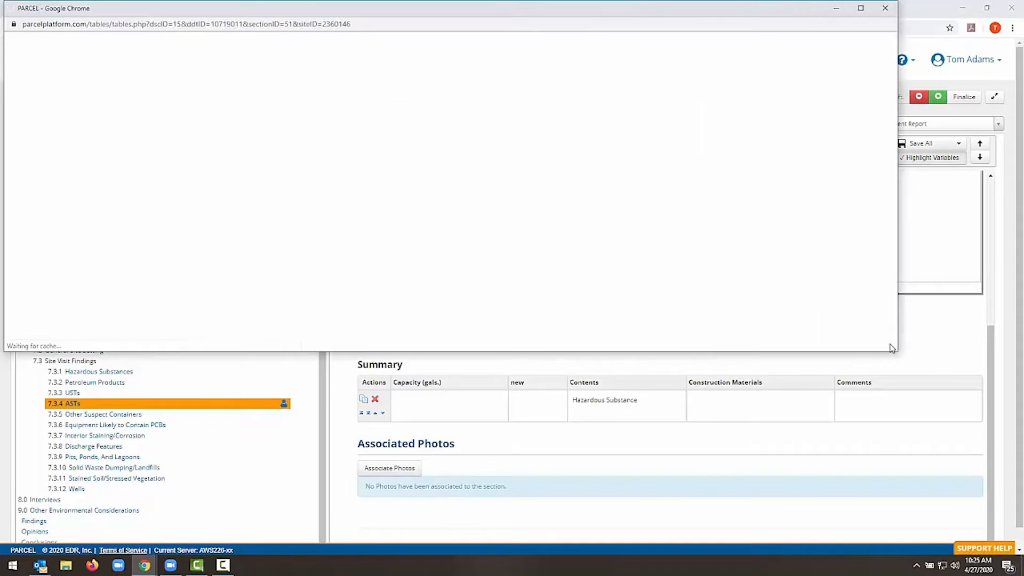
pyautogui.scroll(-2, 762, 277)
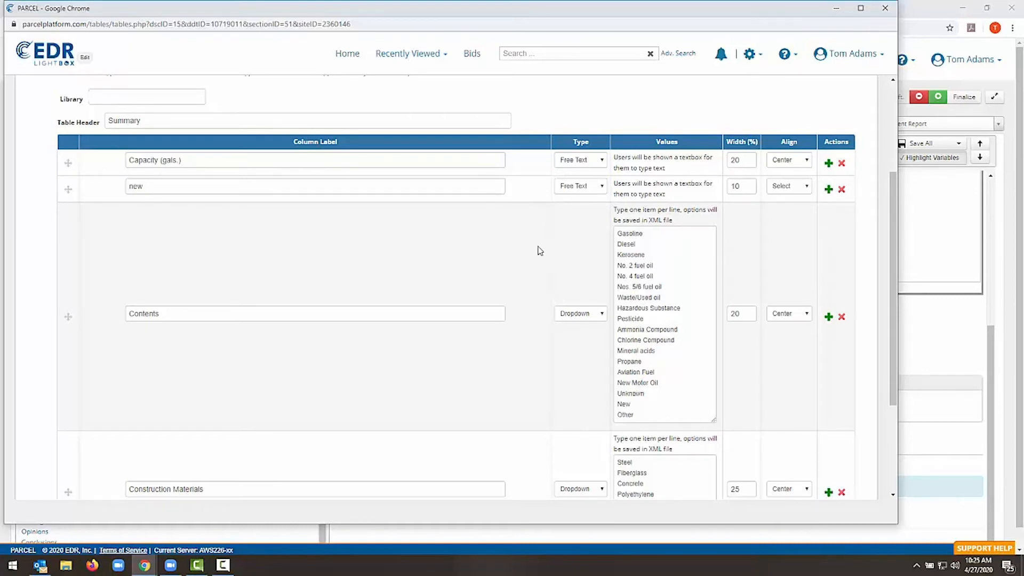
pyautogui.click(590, 166)
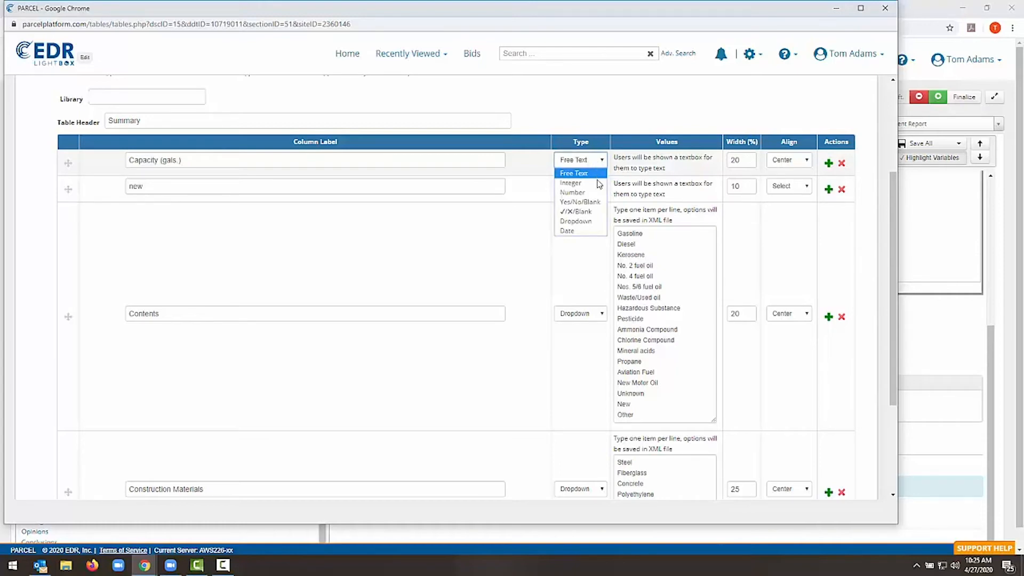
pyautogui.click(591, 222)
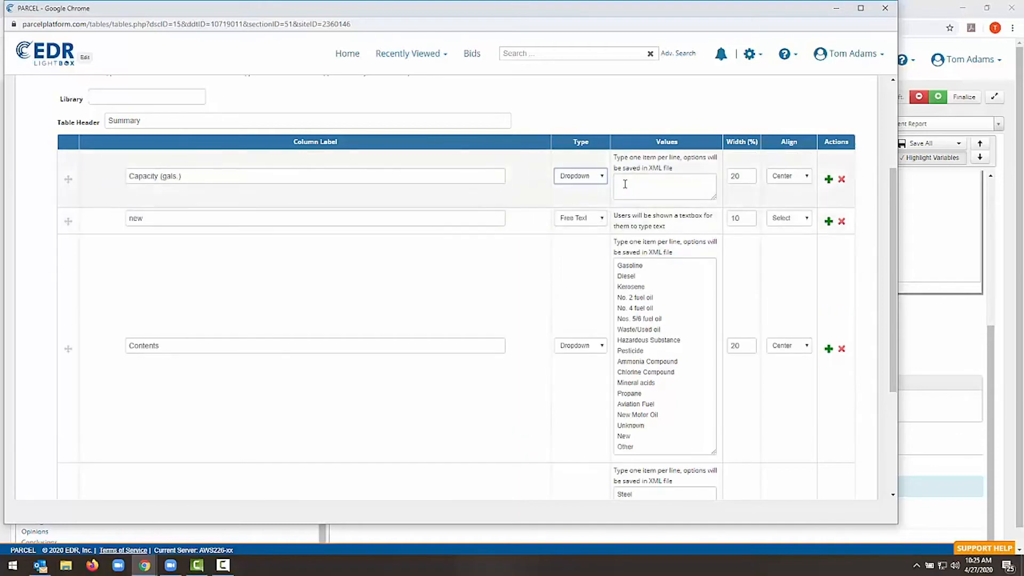
pyautogui.click(624, 184)
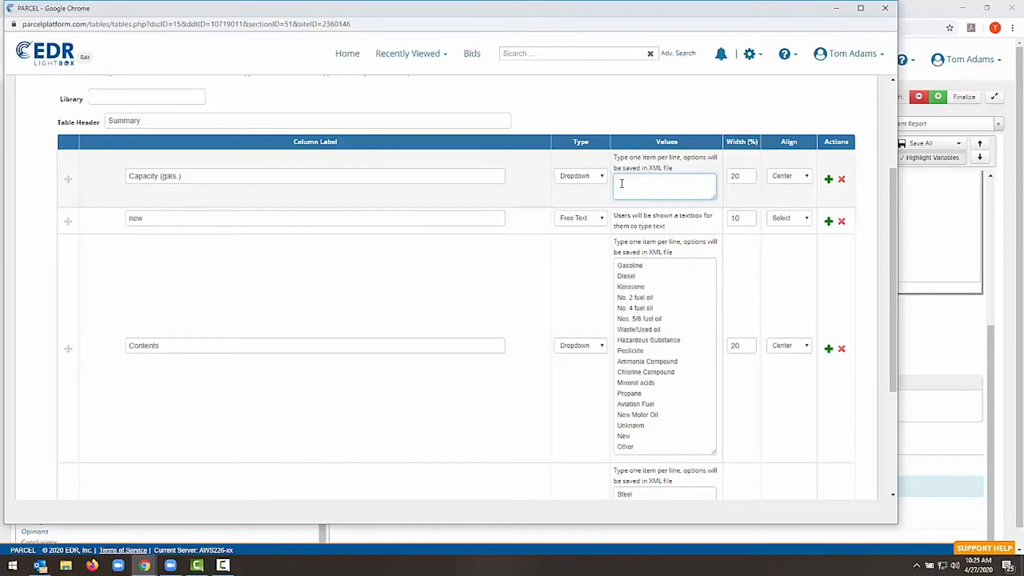
pyautogui.write('one ')
pyautogui.write('two')
pyautogui.press('Return')
pyautogui.write('three')
# Set the "new" column's type to Date with the MM/DD/YYYY format
pyautogui.click(601, 219)
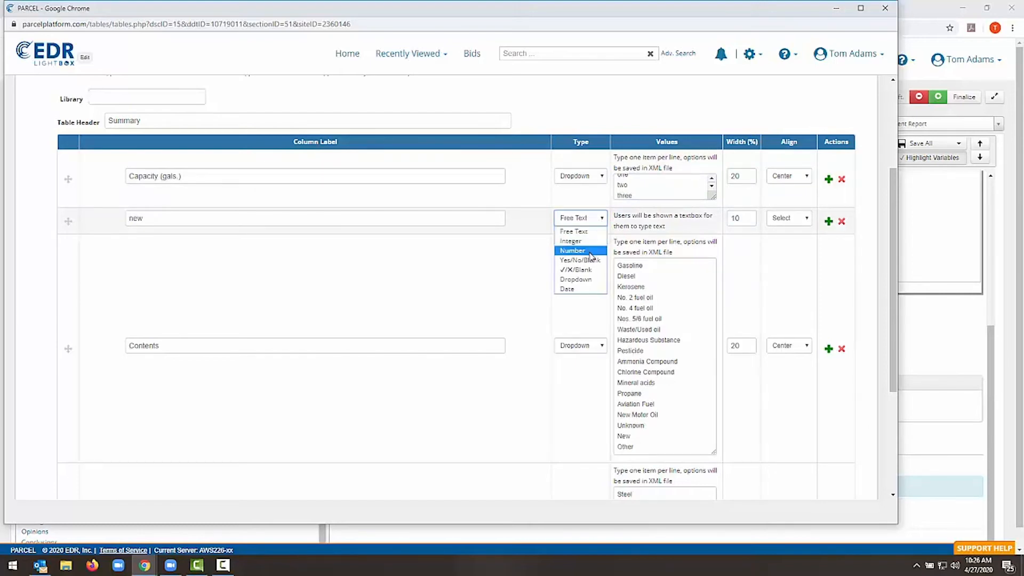
pyautogui.click(586, 292)
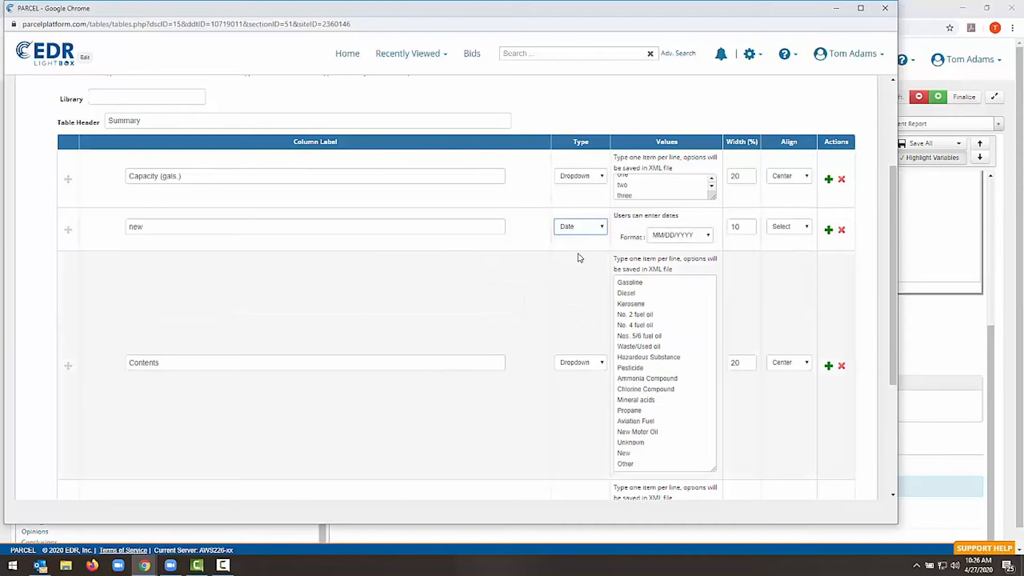
pyautogui.click(678, 239)
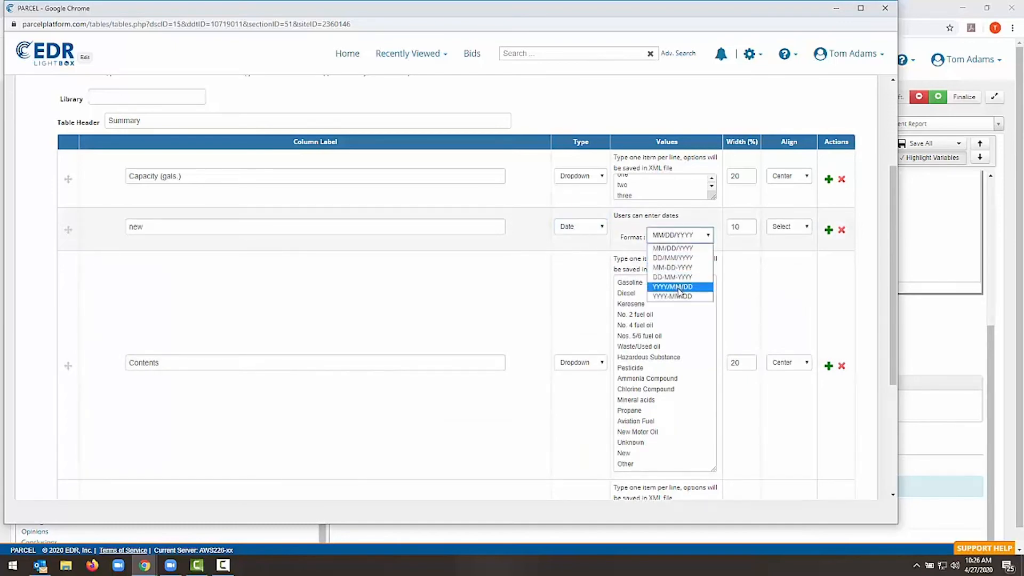
pyautogui.click(674, 249)
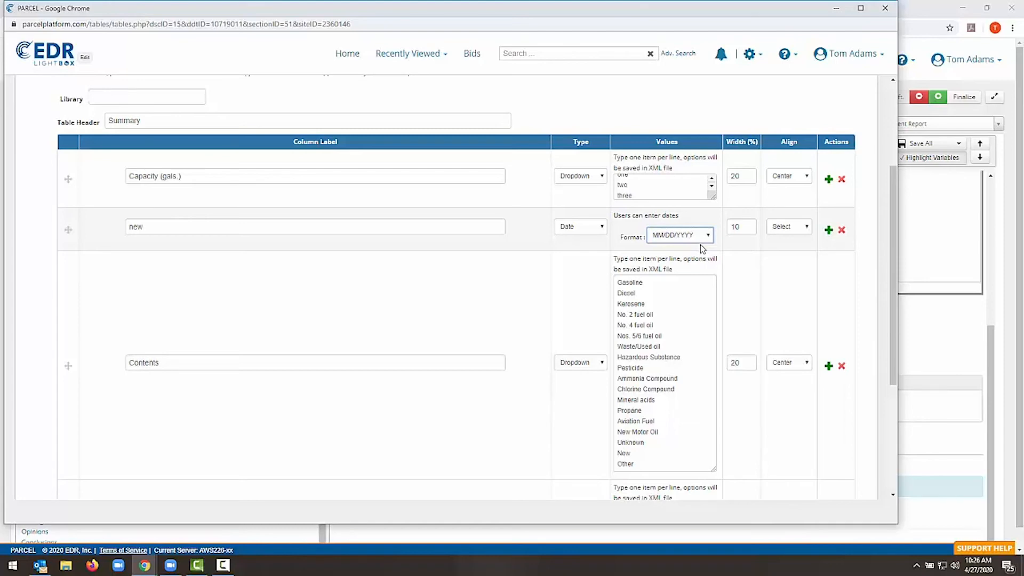
# Set the Comments column's type to ✓/X/Blank, save the table settings and return to the report's ASTs section
pyautogui.scroll(-3, 718, 248)
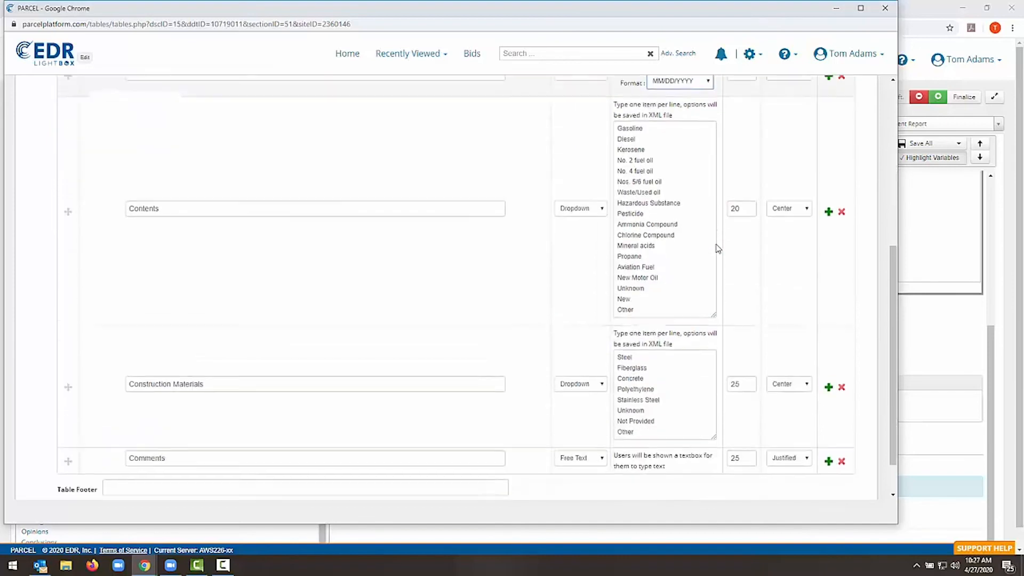
pyautogui.scroll(-1, 718, 248)
pyautogui.click(599, 408)
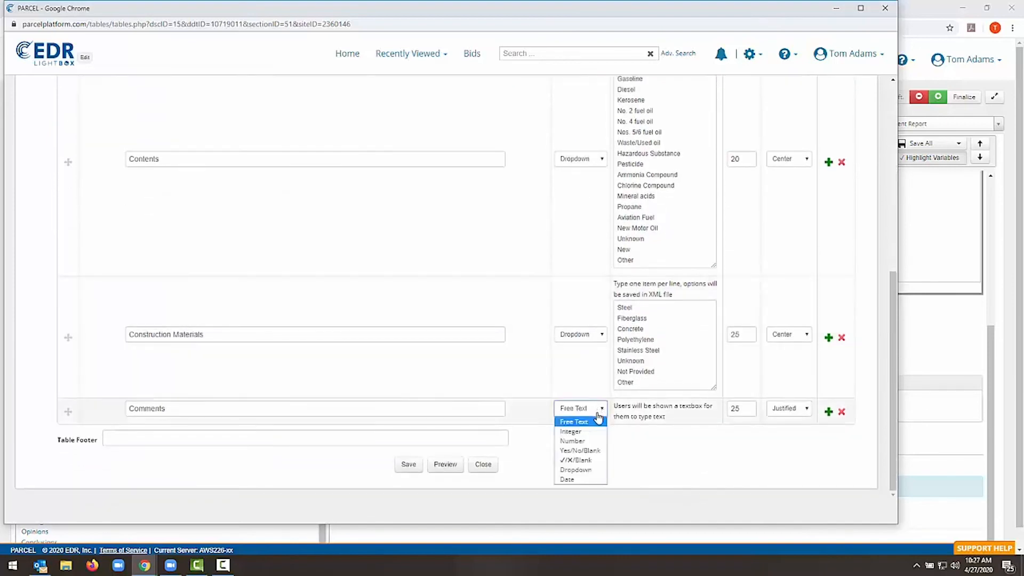
pyautogui.click(584, 442)
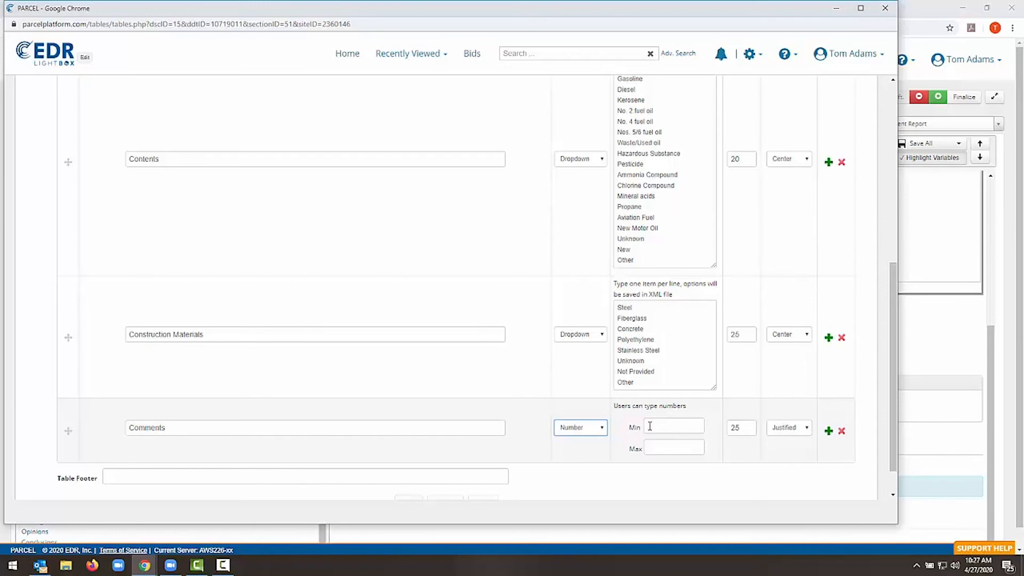
pyautogui.click(599, 436)
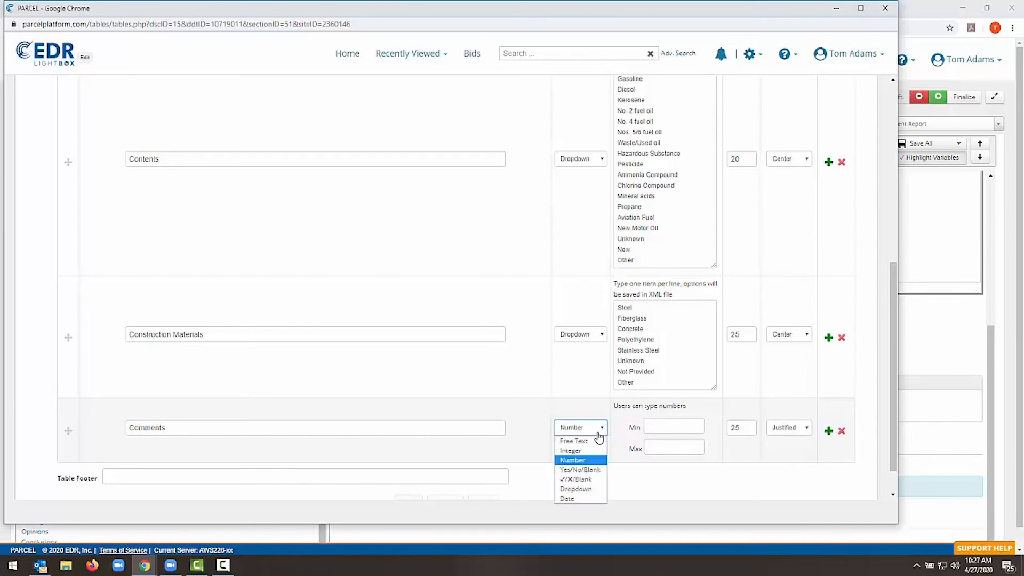
pyautogui.click(578, 480)
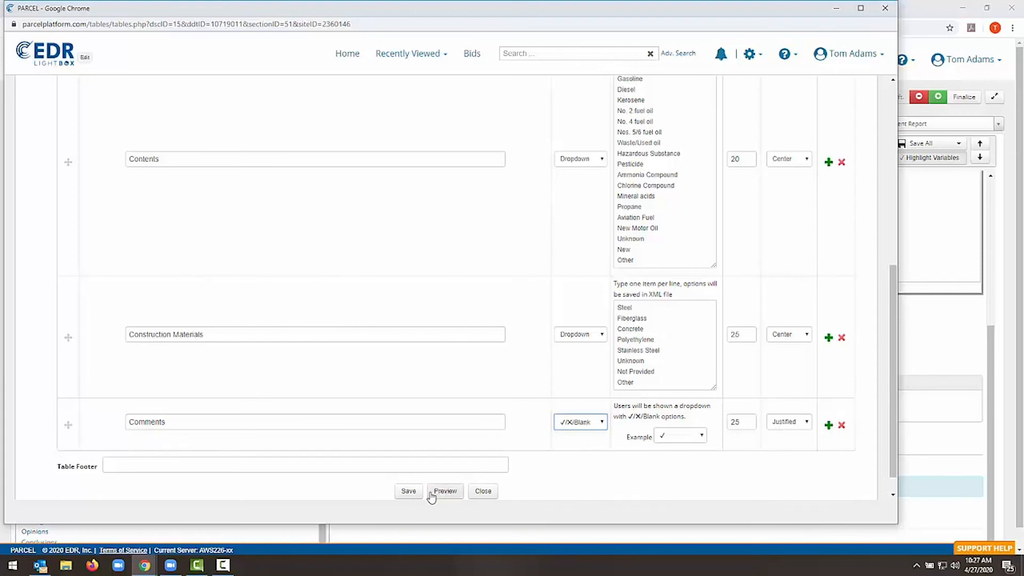
pyautogui.click(412, 494)
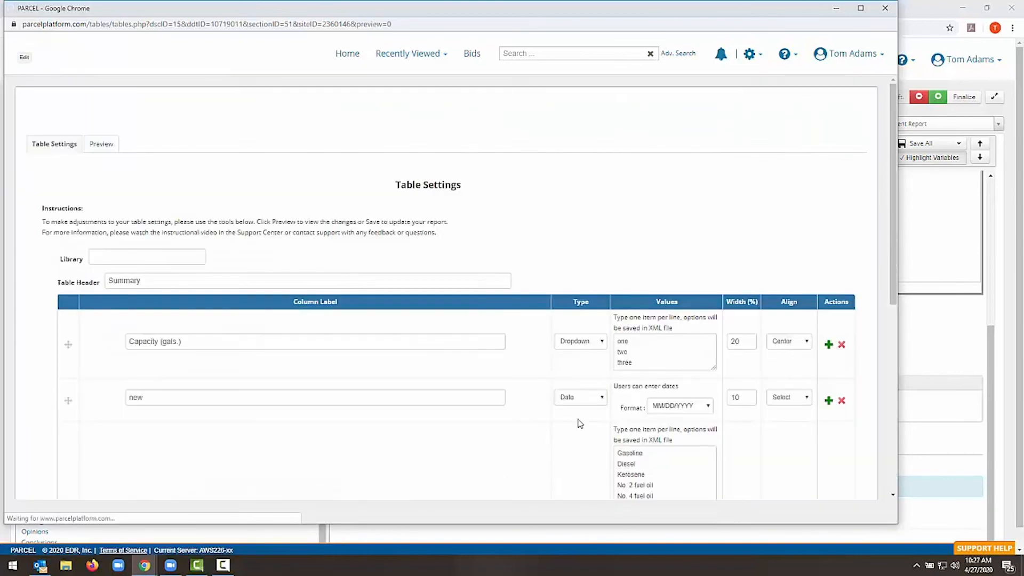
pyautogui.click(887, 9)
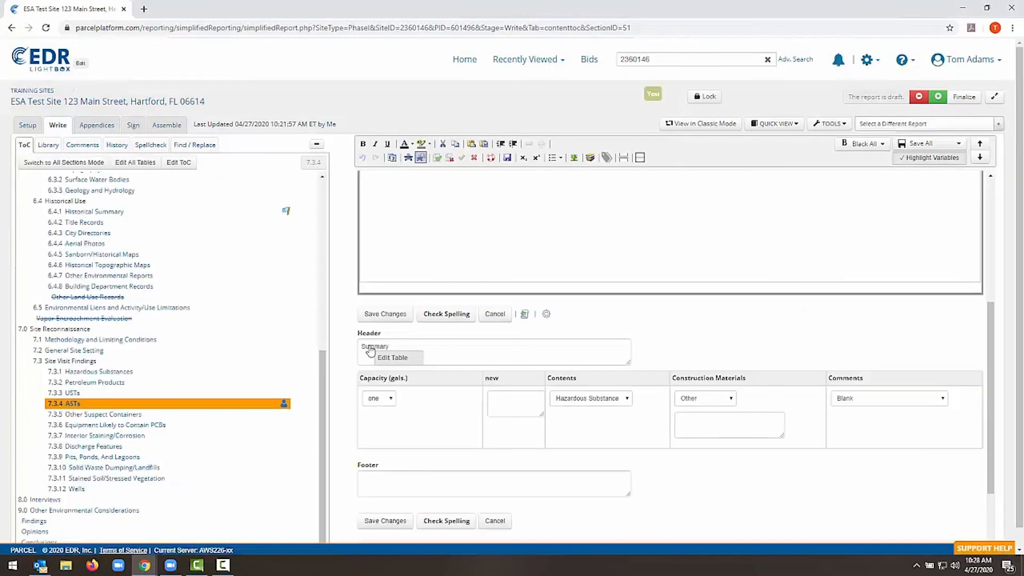
# Check the Capacity (gals.) options in the Summary table row and set its Comments value to ✓
pyautogui.click(383, 401)
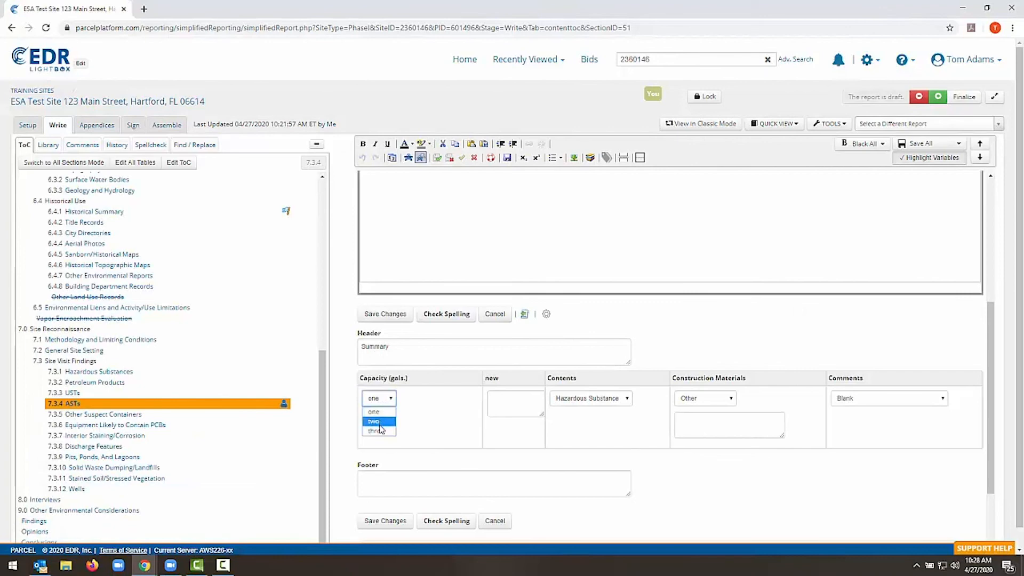
pyautogui.click(393, 455)
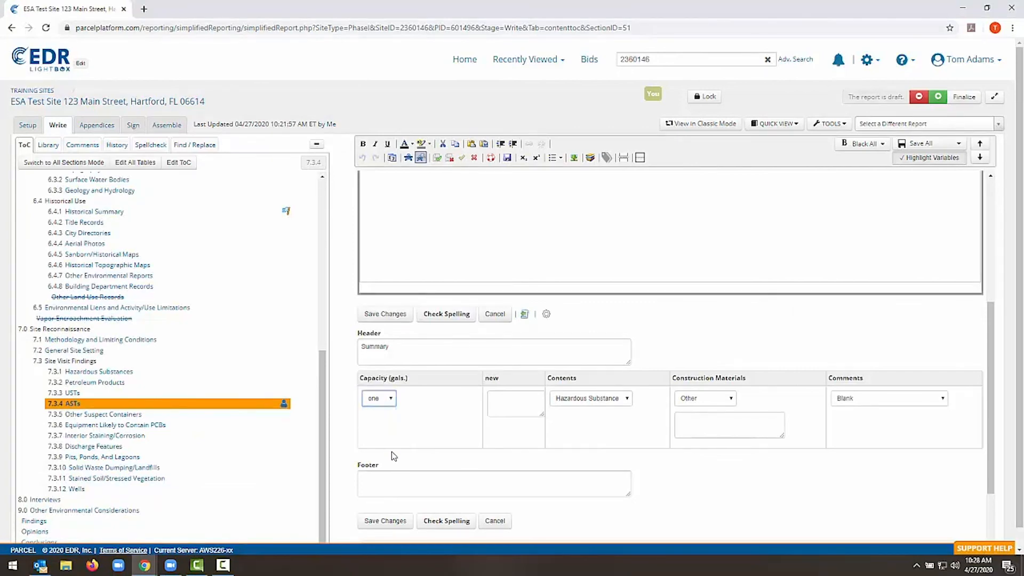
pyautogui.click(860, 401)
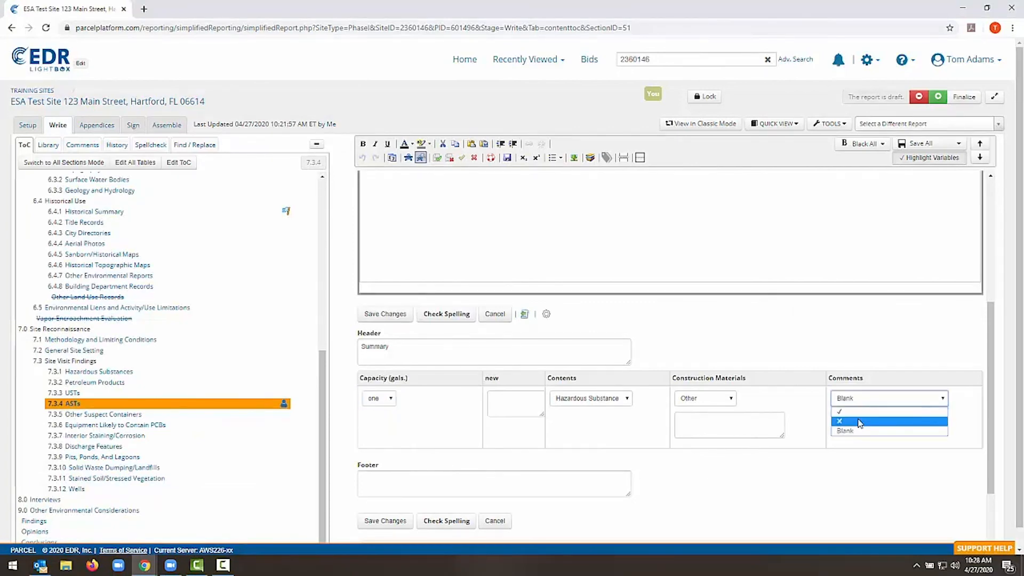
pyautogui.click(853, 412)
# Enter the non-date text "dsf" in the row's "new" date field, save the table changes and inspect the cell's warning marker
pyautogui.click(513, 404)
pyautogui.write('dsf')
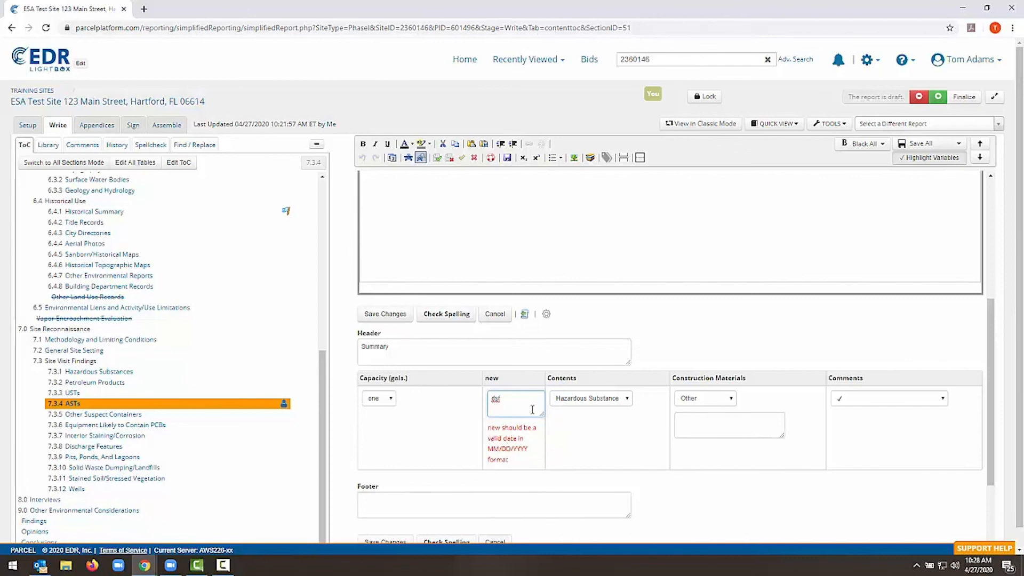
pyautogui.click(381, 319)
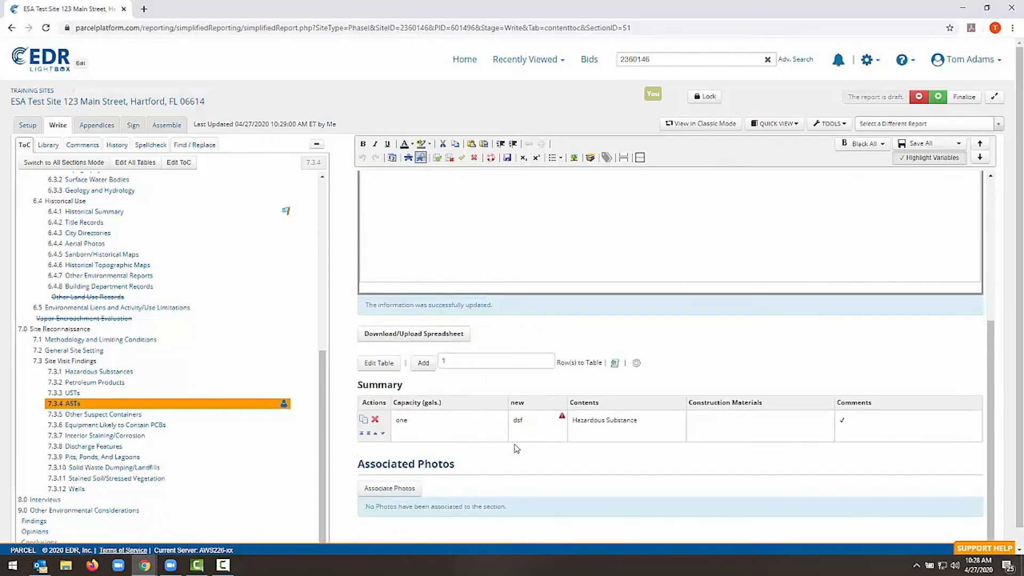
pyautogui.moveTo(563, 419)
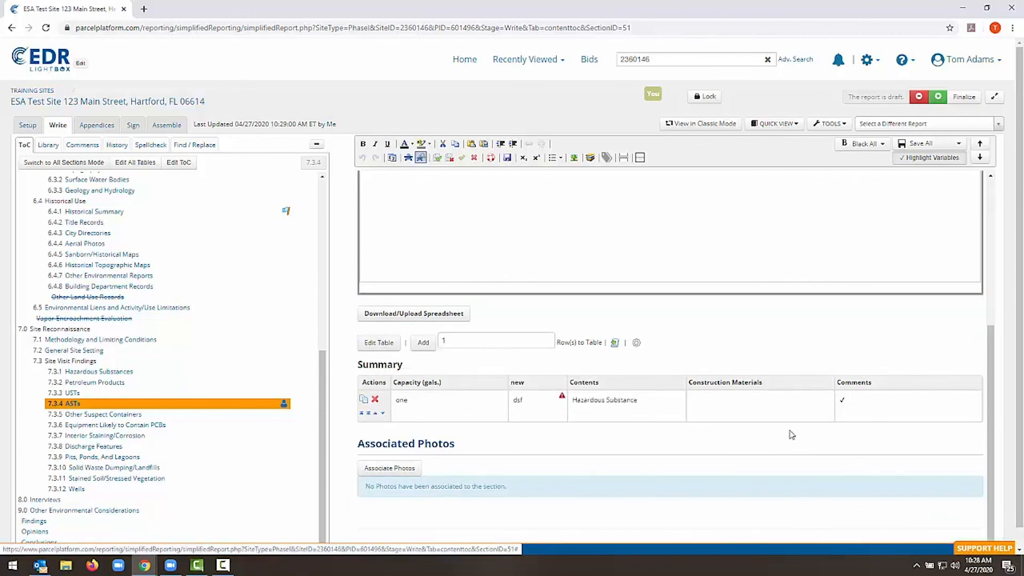
# Open the support request form
pyautogui.click(974, 550)
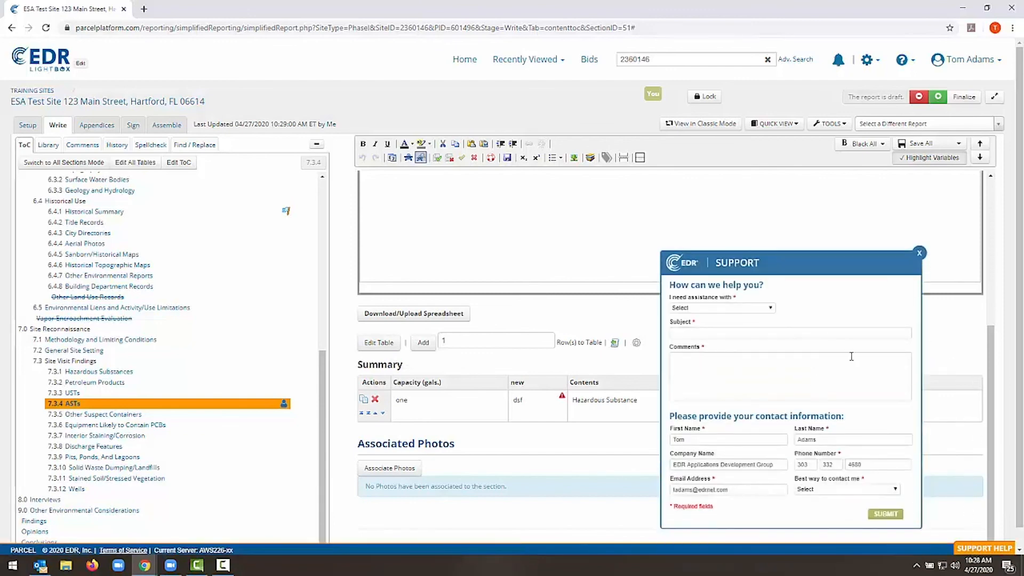